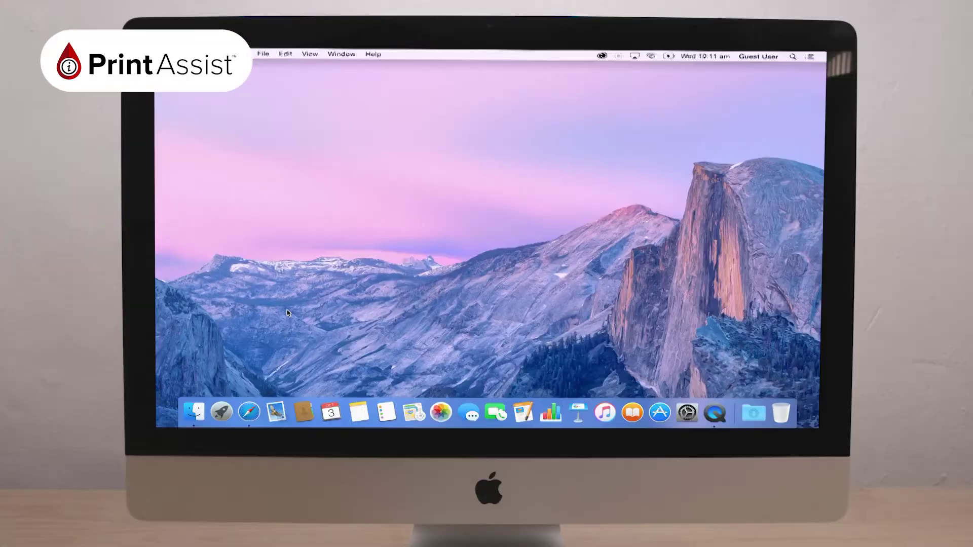
Open Safari, load canon.com.au and go to Support, drivers and downloads.
left_click(251, 409)
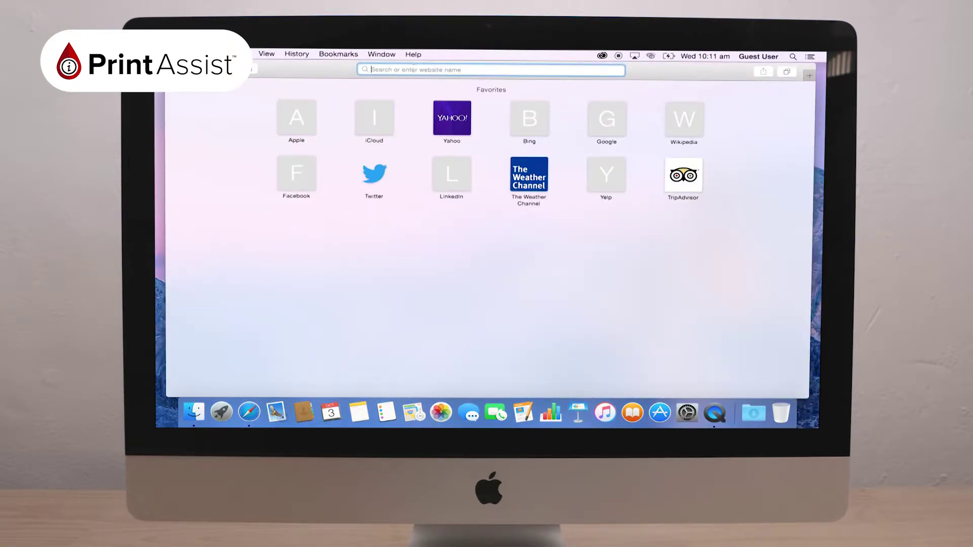
type("canon.com.a")
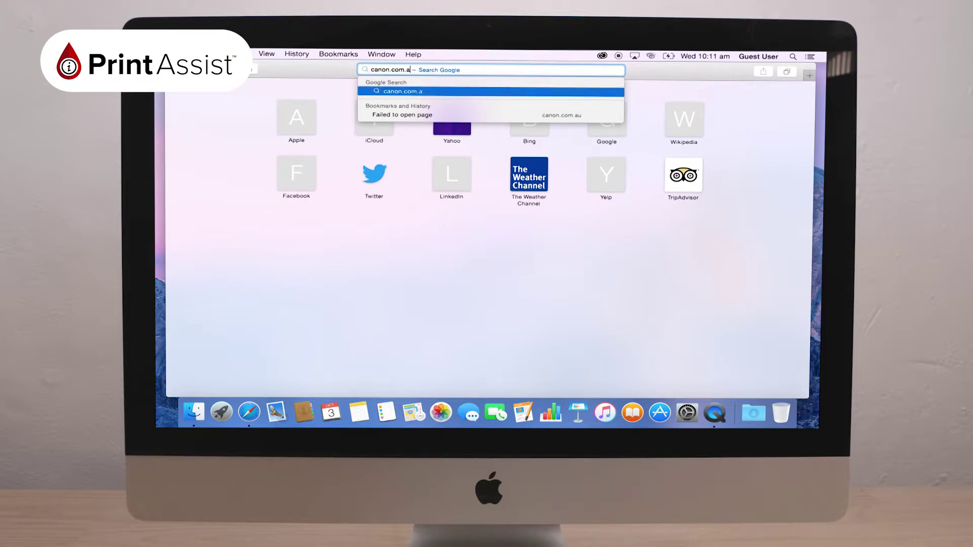
type("u")
key("Return")
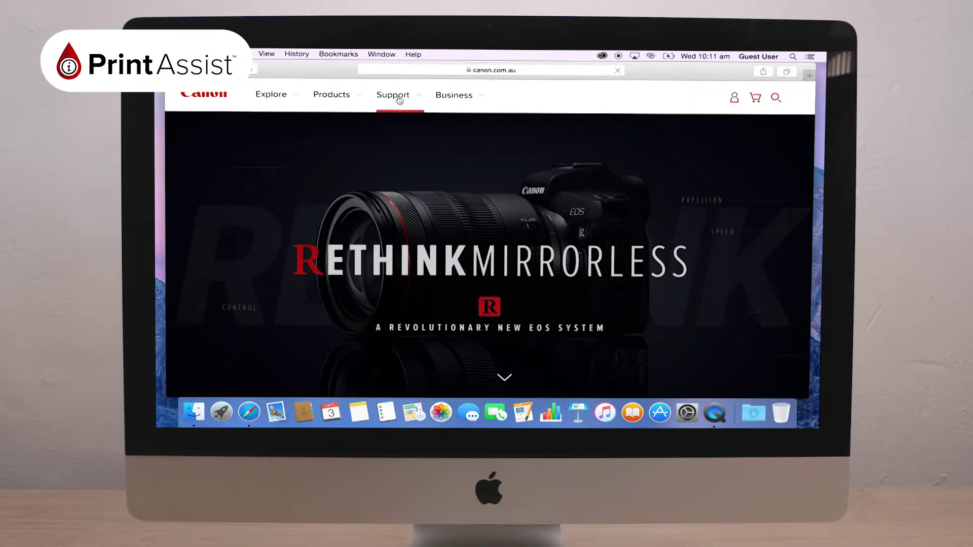
left_click(399, 101)
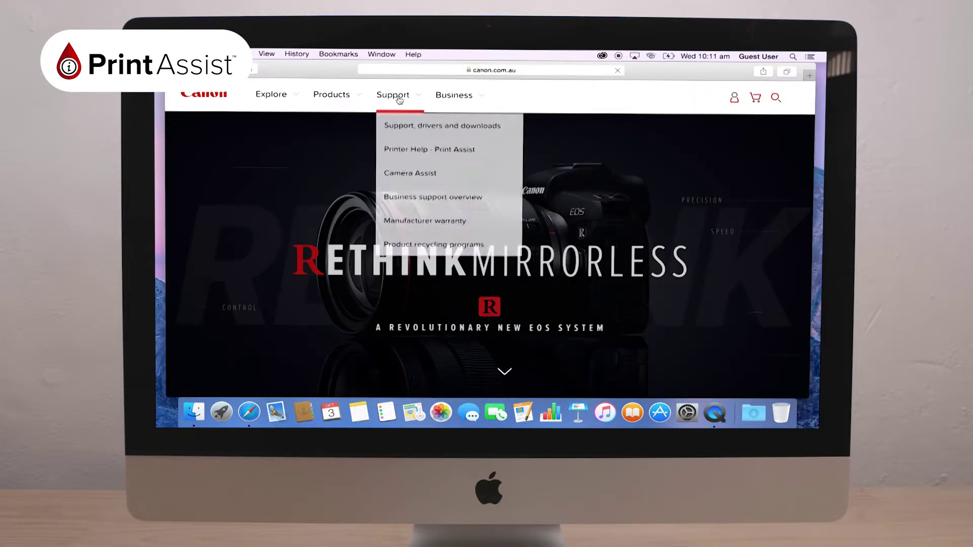
left_click(417, 125)
scroll(398, 155, "down", 1)
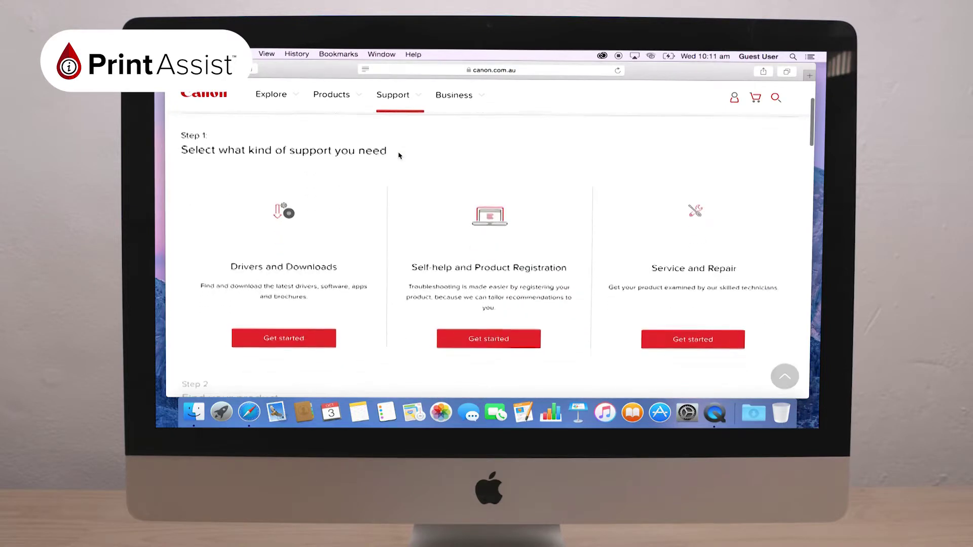
Download the TS8200 series Software Package (Mac) from Drivers and Downloads.
left_click(281, 343)
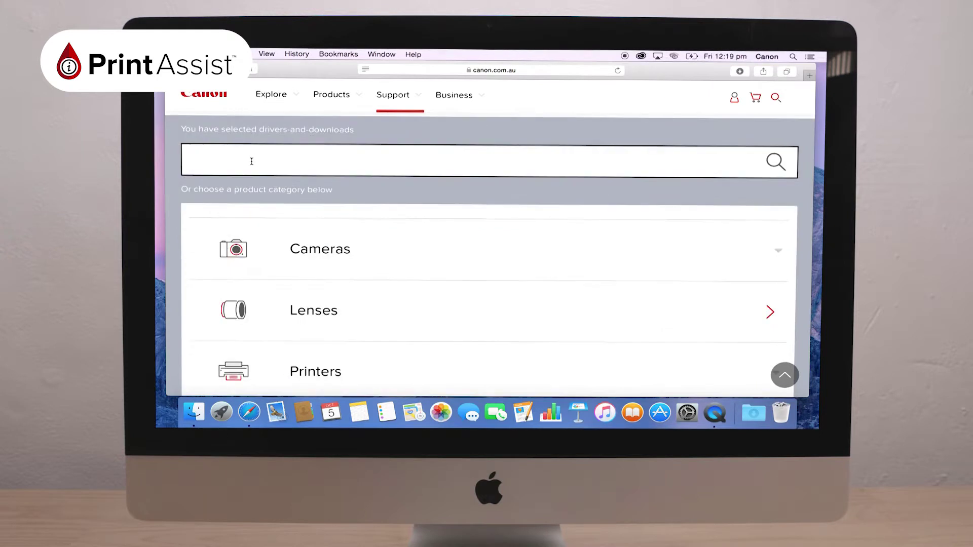
type("TS826")
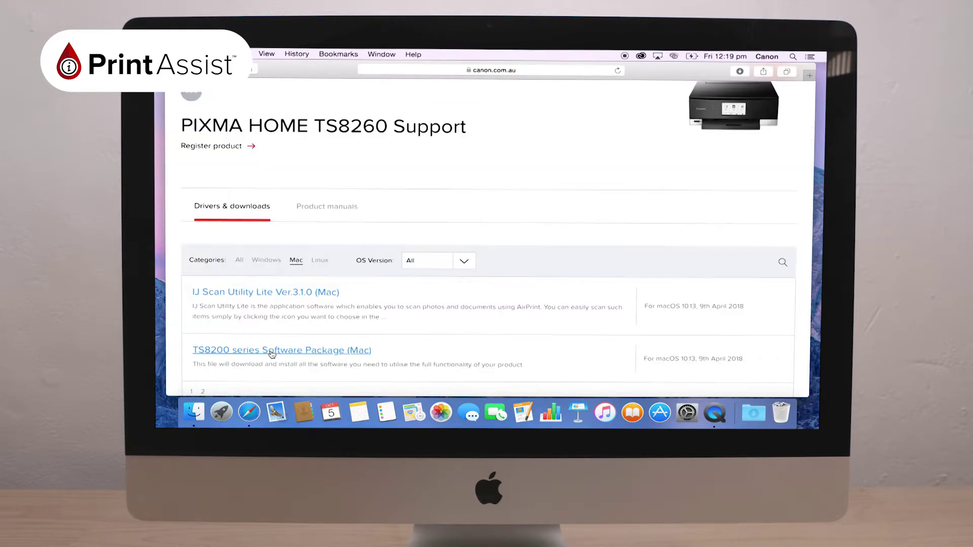
left_click(272, 354)
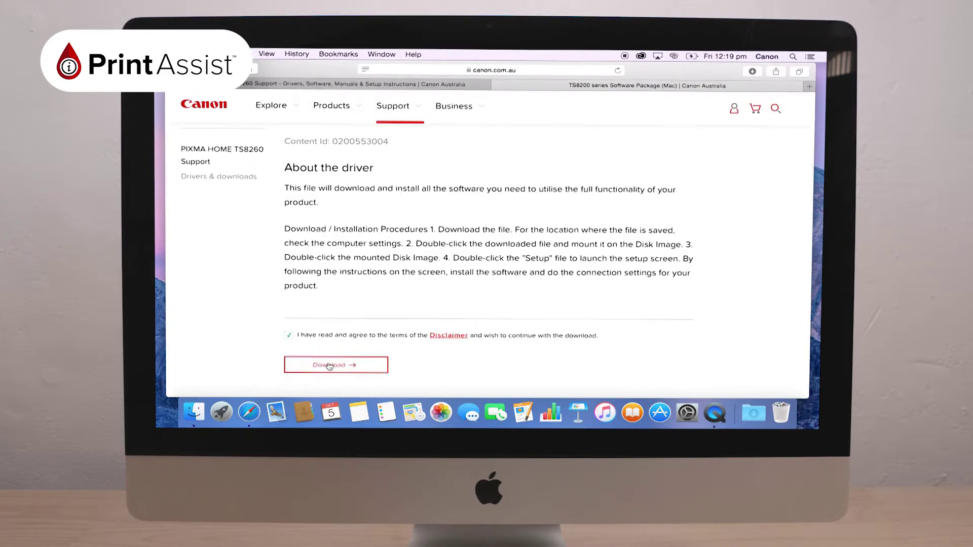
left_click(329, 365)
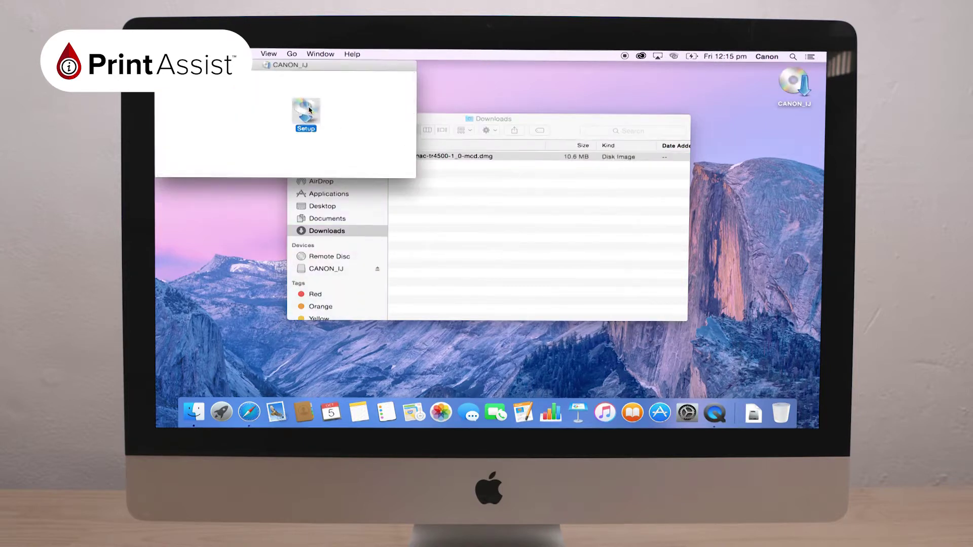
Launch Setup from the Canon disk image and install its helper tool with the admin password.
double_click(309, 110)
key("Return")
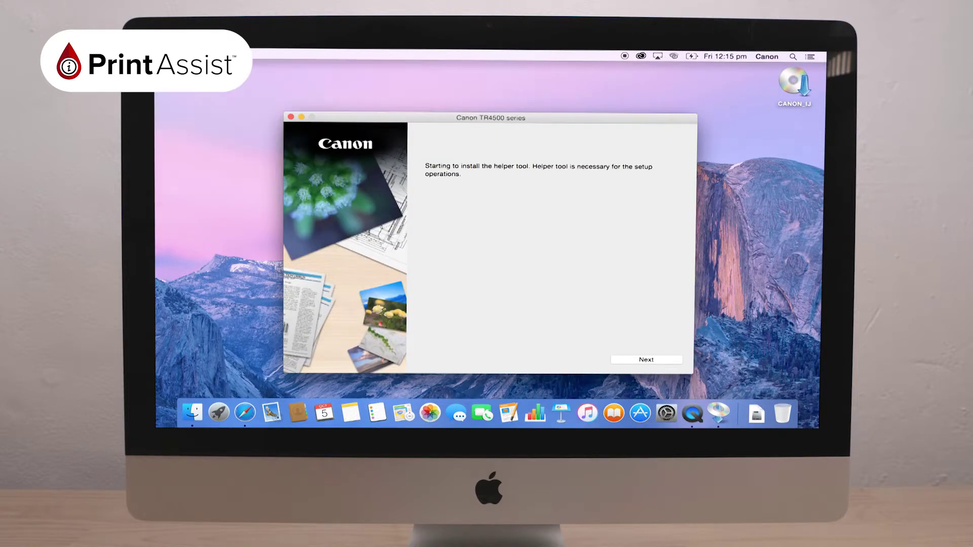
left_click(636, 363)
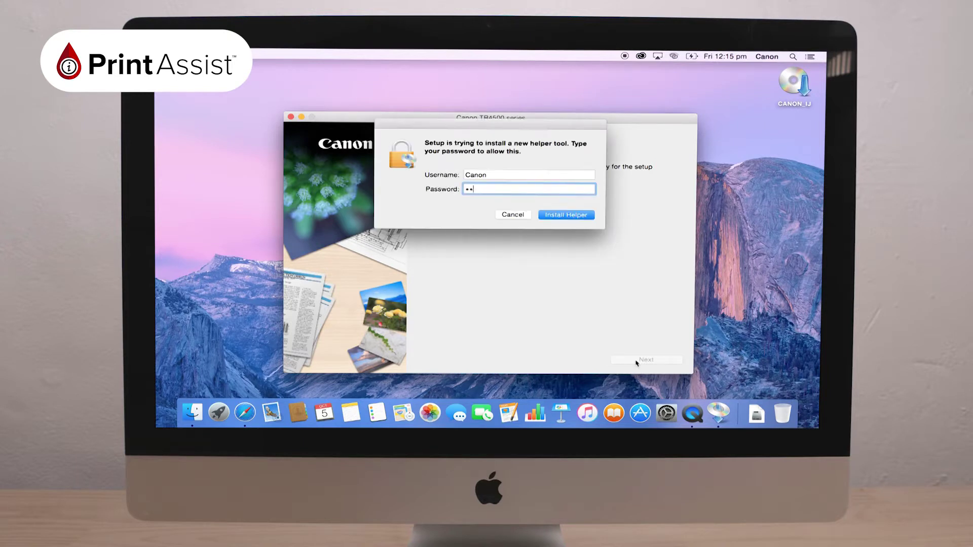
key("Return")
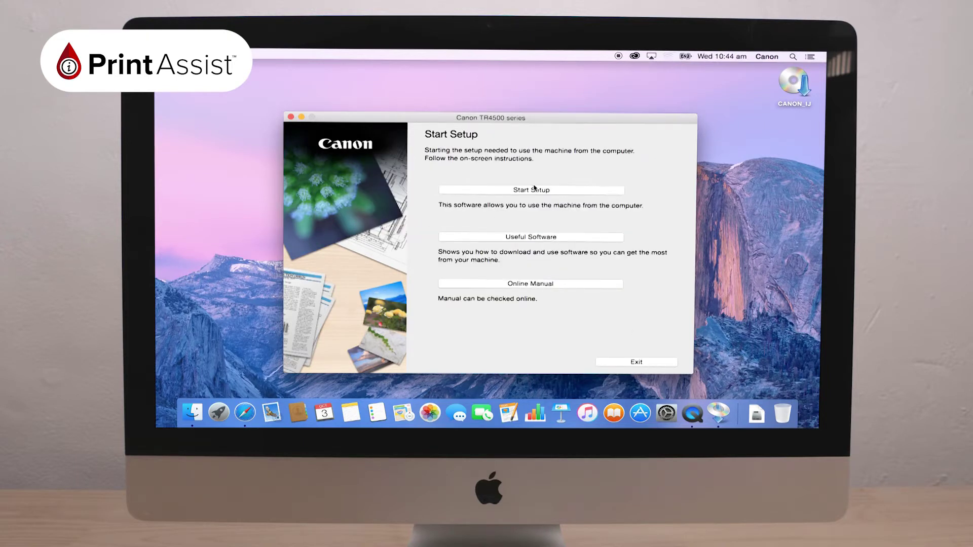
Start printer setup with Australia as the country and a USB cable connection.
left_click(535, 187)
left_click(636, 362)
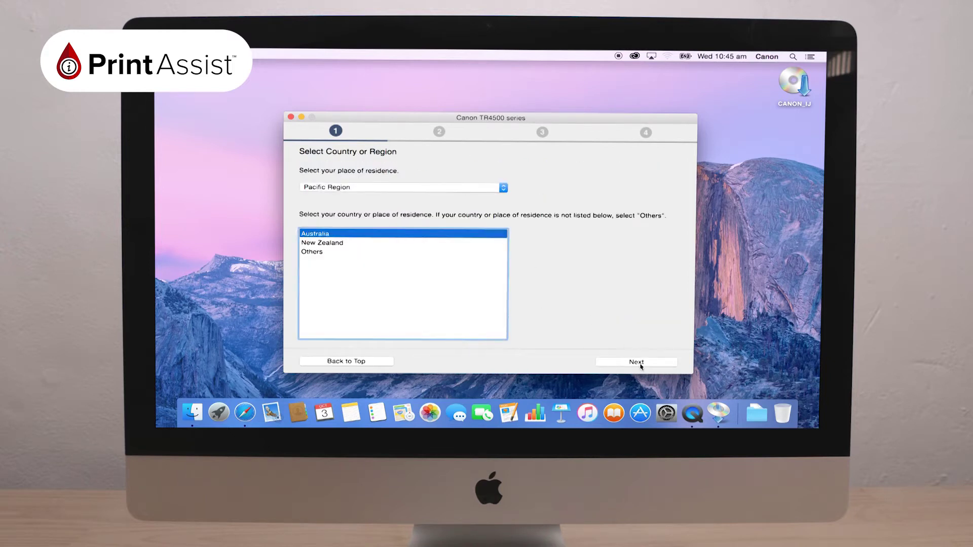
left_click(640, 364)
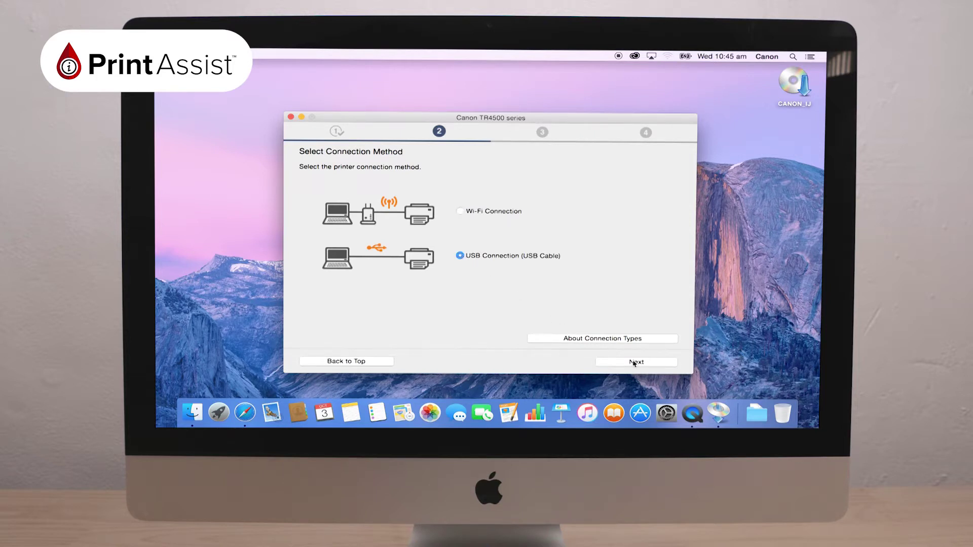
left_click(634, 363)
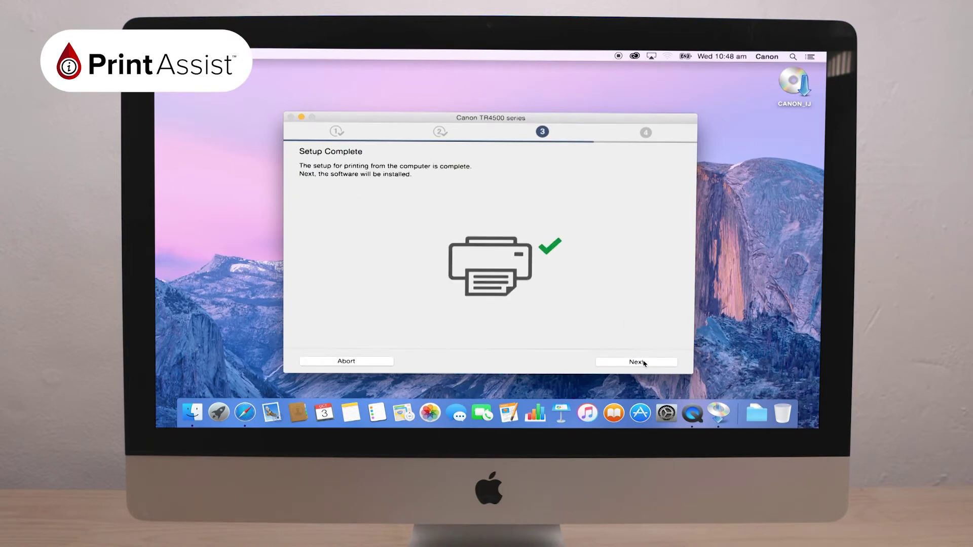
Proceed through the software list and smartphone info, declining the manual shortcut.
left_click(643, 363)
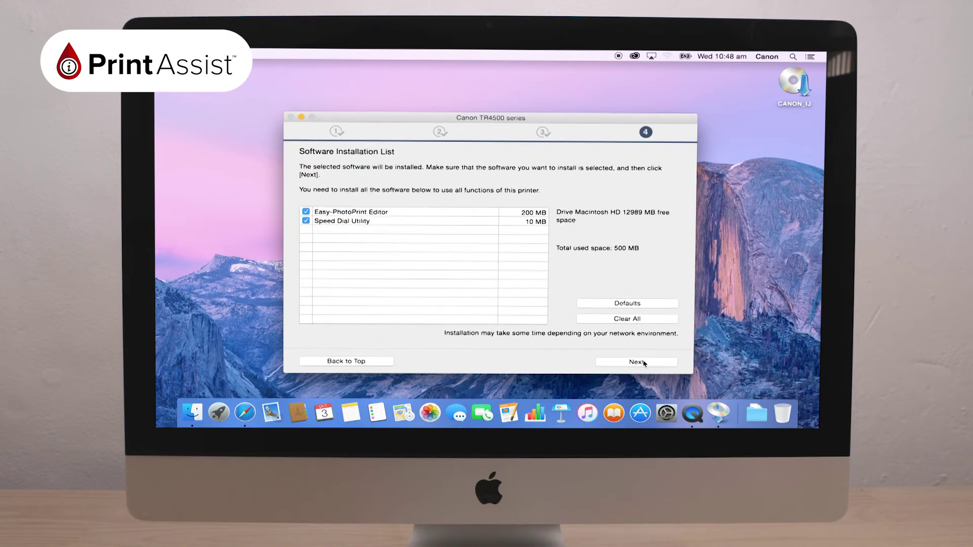
left_click(643, 362)
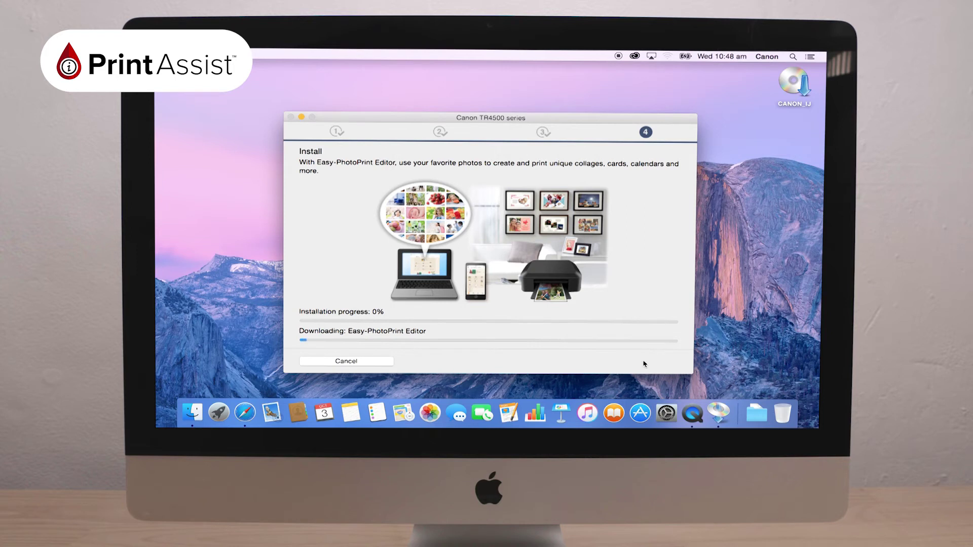
left_click(644, 363)
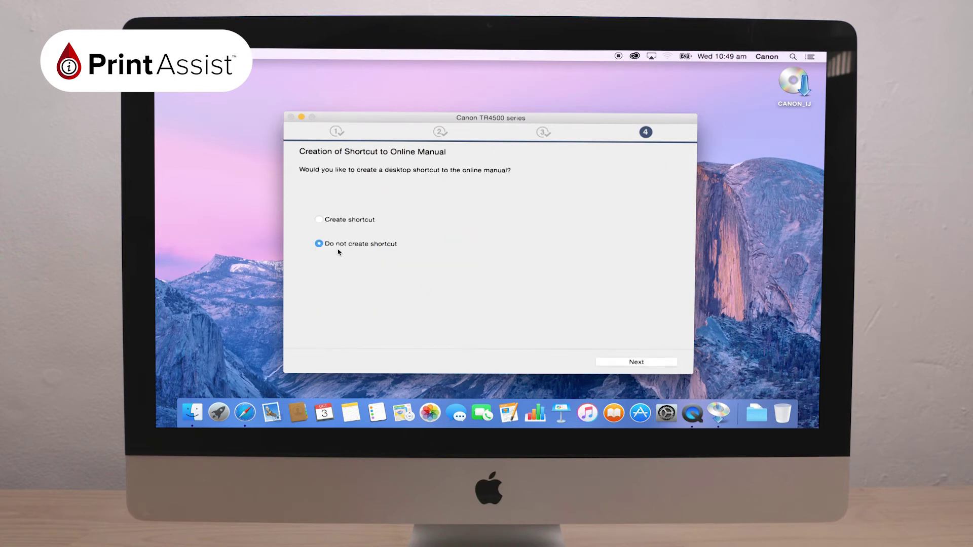
left_click(630, 362)
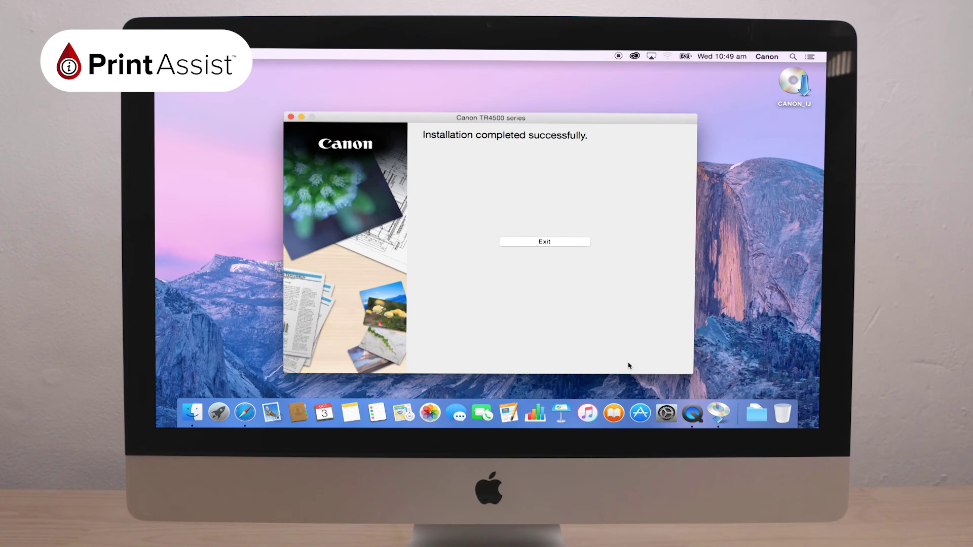